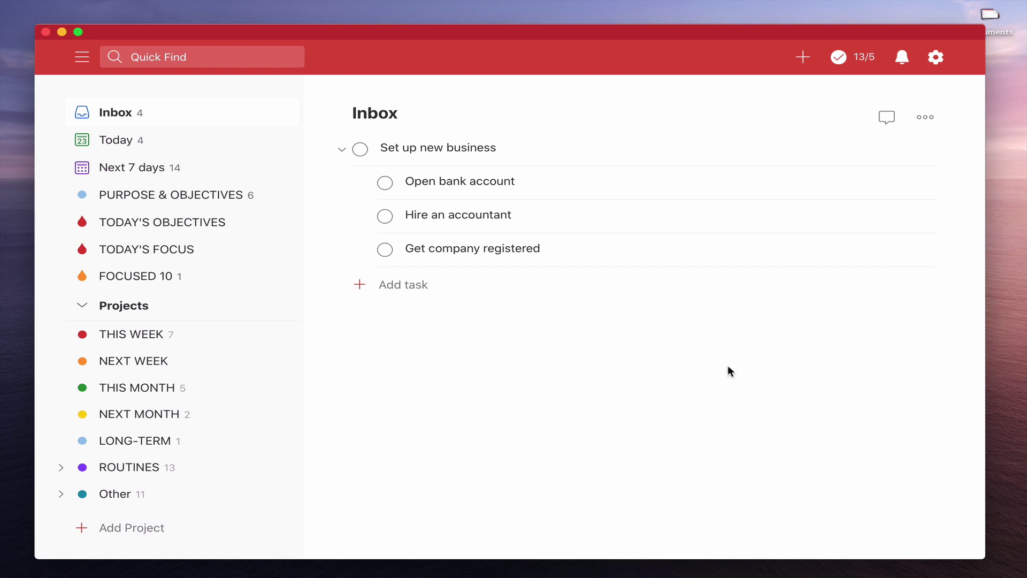
Step: Collapse and expand the subtasks of 'Set up new business', then open its details
{"action": "left_click", "coordinate": [340, 149]}
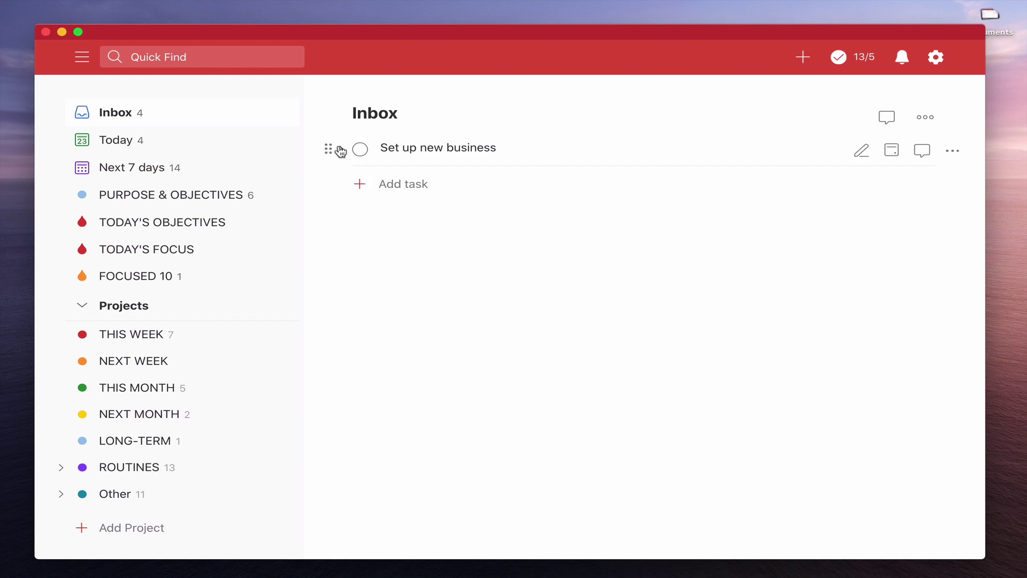
{"action": "left_click", "coordinate": [341, 150]}
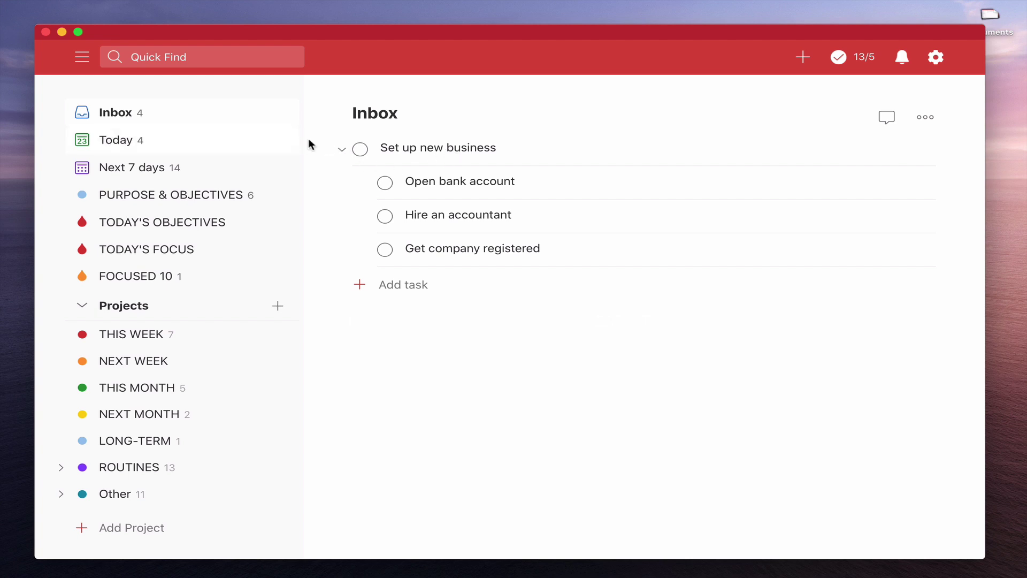
{"action": "left_click", "coordinate": [342, 149]}
{"action": "left_click", "coordinate": [478, 152]}
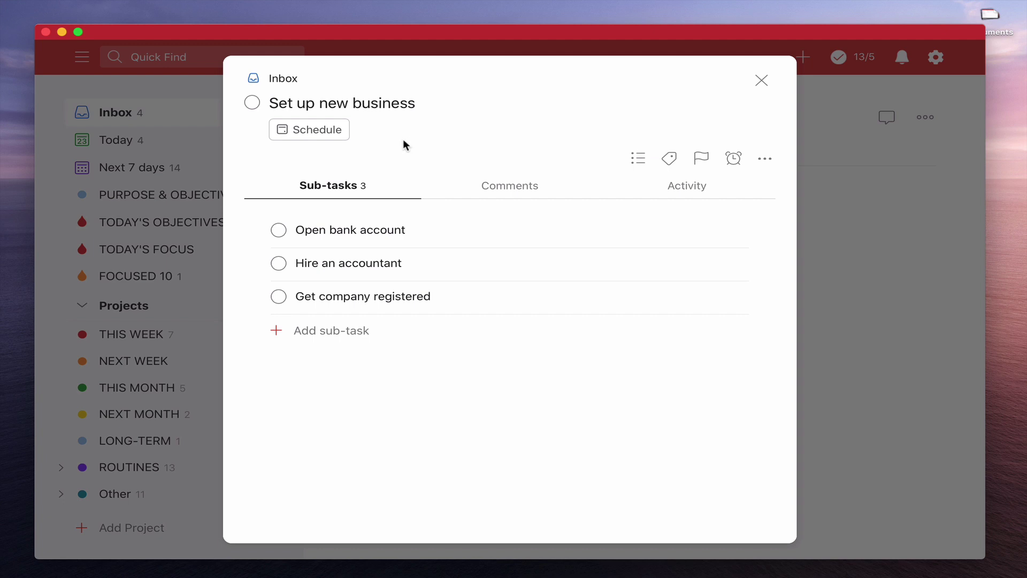
Step: Make 'Set up new business' due today and close its details
{"action": "left_click", "coordinate": [323, 127]}
{"action": "left_click", "coordinate": [331, 195]}
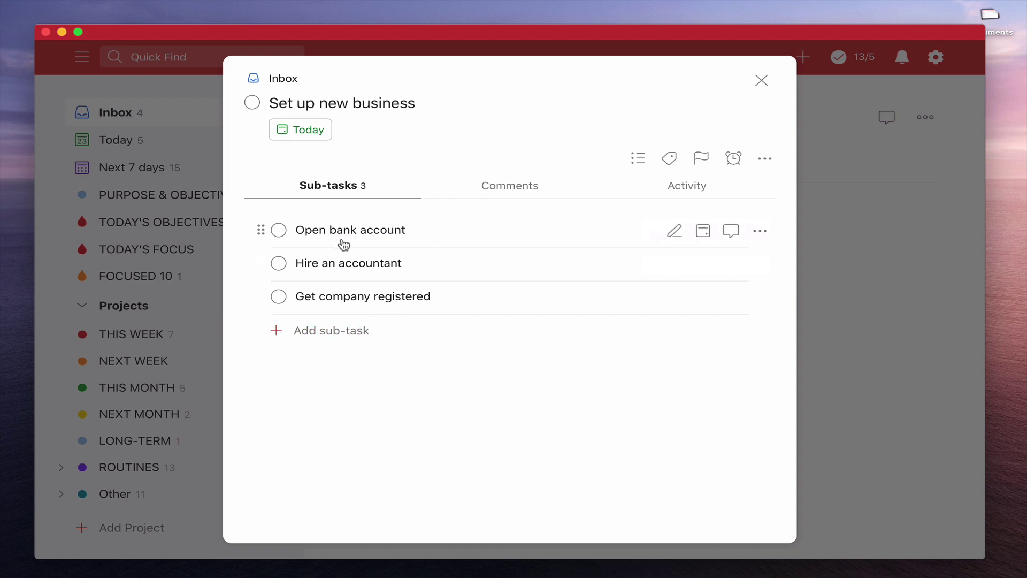
{"action": "left_click", "coordinate": [761, 83]}
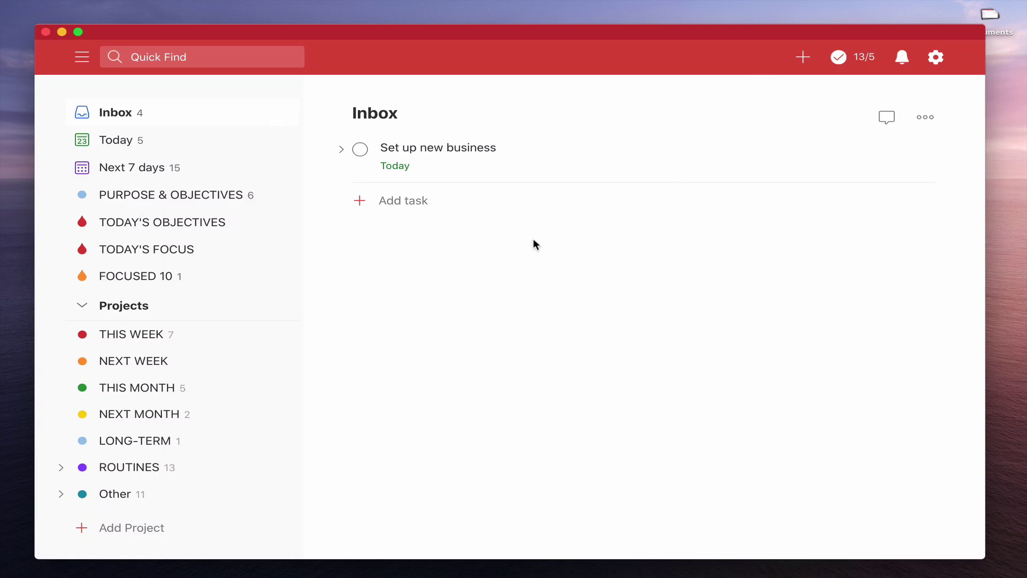
Step: View the Today list and expand then collapse the task's subtasks
{"action": "left_click", "coordinate": [107, 144]}
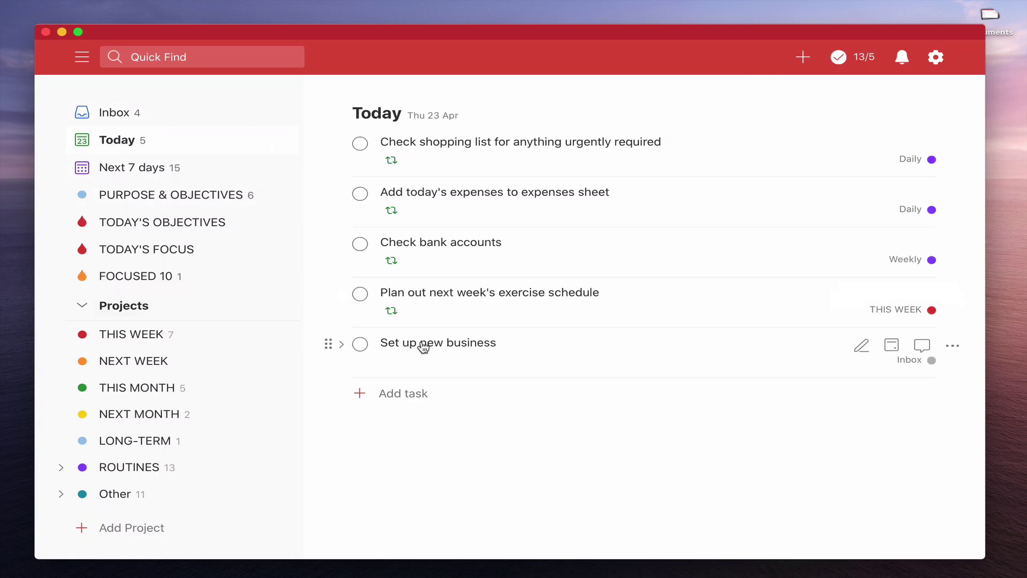
{"action": "left_click", "coordinate": [340, 346]}
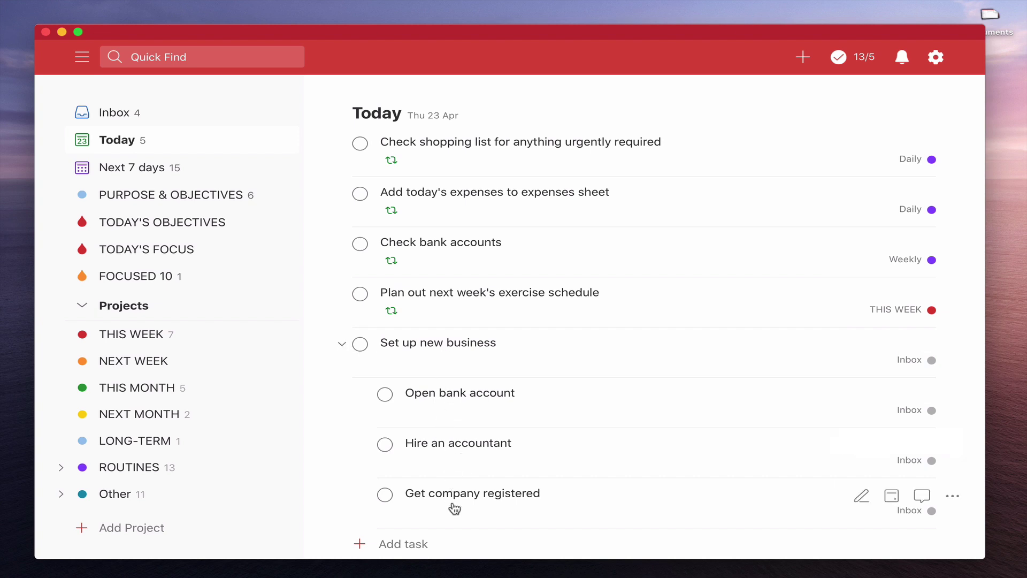
{"action": "left_click", "coordinate": [341, 345]}
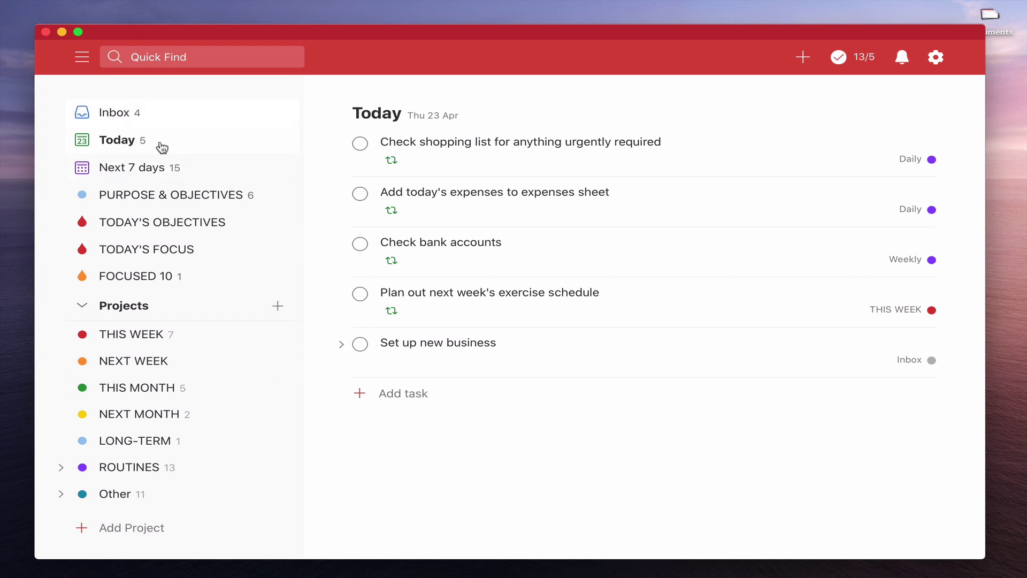
Step: Back in the Inbox, remove the due date from 'Set up new business'
{"action": "left_click", "coordinate": [116, 113]}
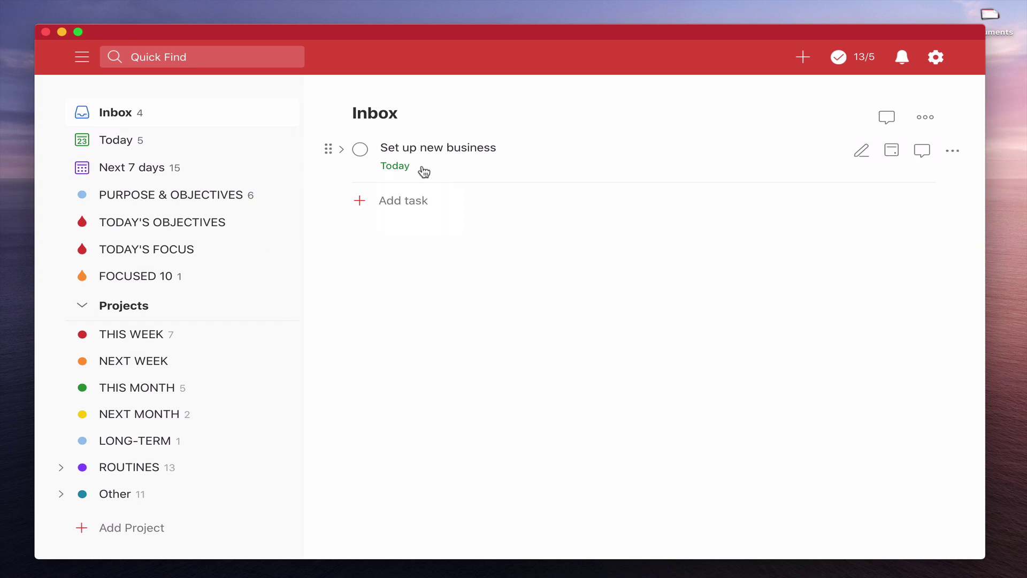
{"action": "left_click", "coordinate": [340, 150]}
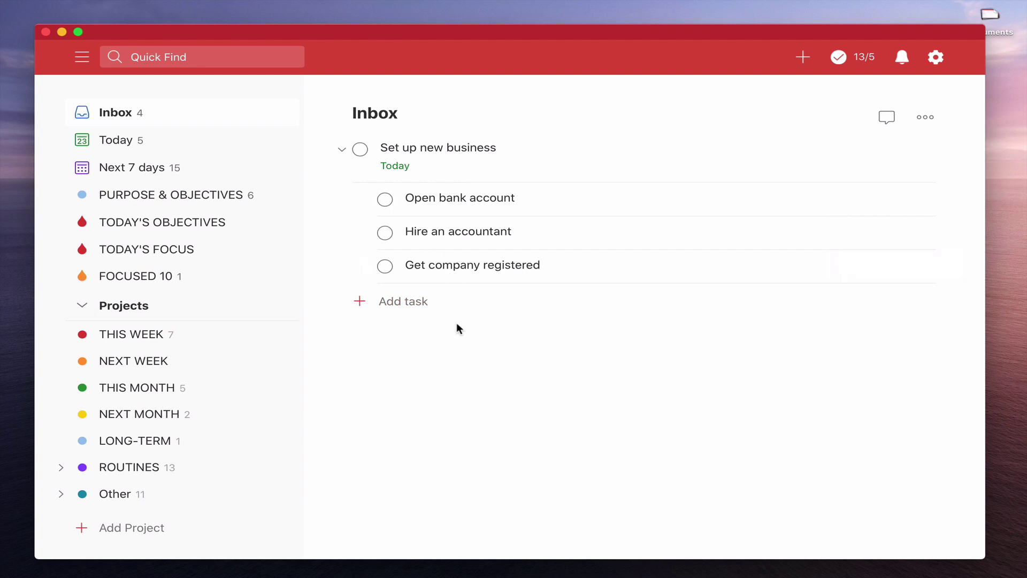
{"action": "left_click", "coordinate": [343, 150]}
{"action": "left_click", "coordinate": [420, 142]}
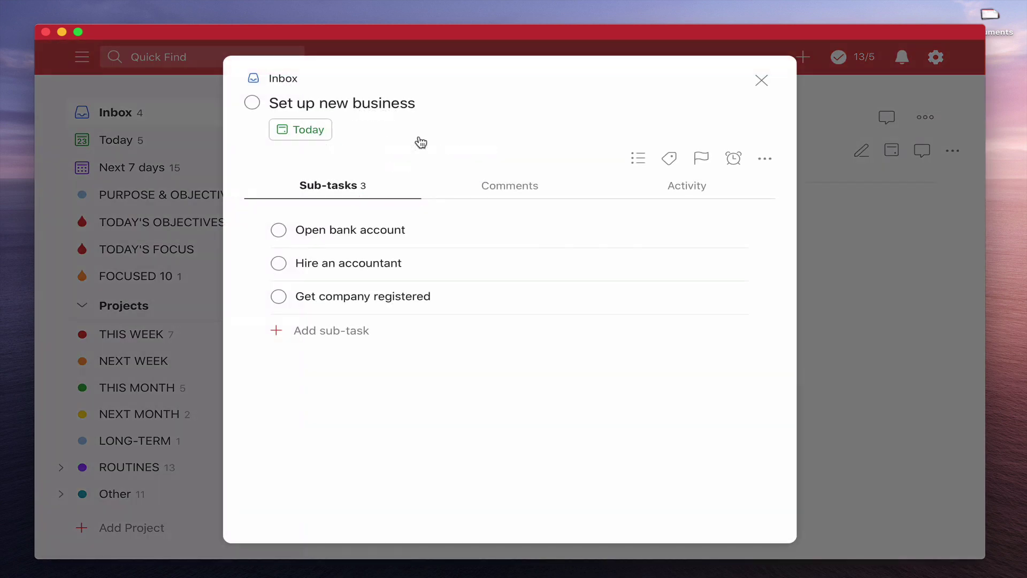
{"action": "left_click", "coordinate": [305, 131]}
{"action": "left_click", "coordinate": [335, 297]}
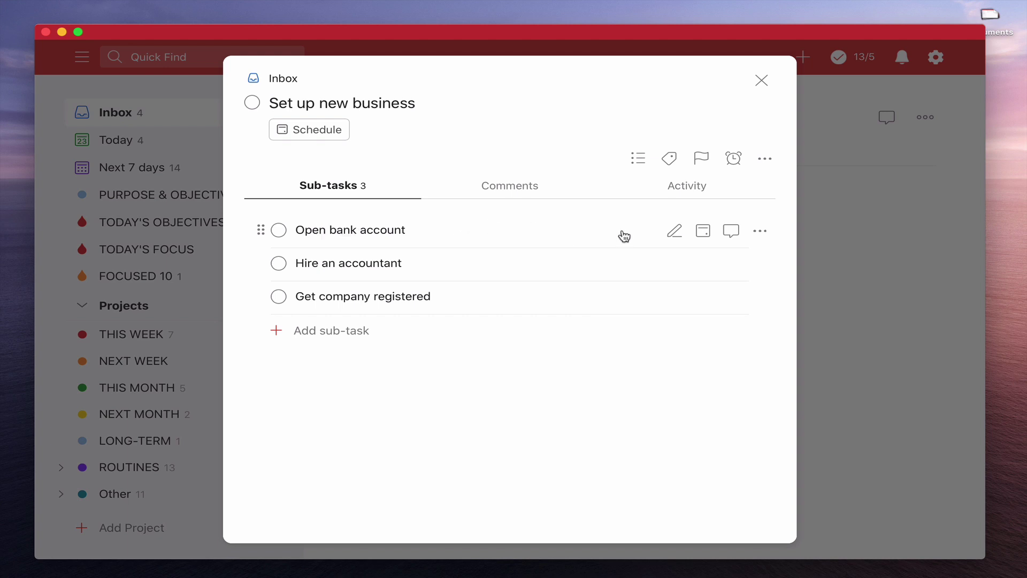
Step: Make the subtask 'Open bank account' due today and close the details
{"action": "left_click", "coordinate": [704, 230]}
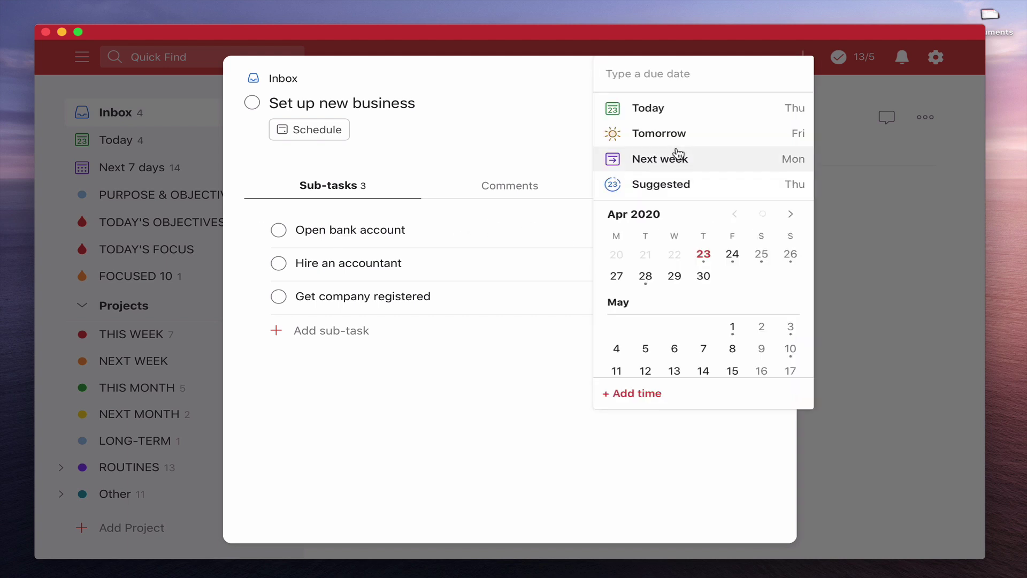
{"action": "left_click", "coordinate": [658, 110]}
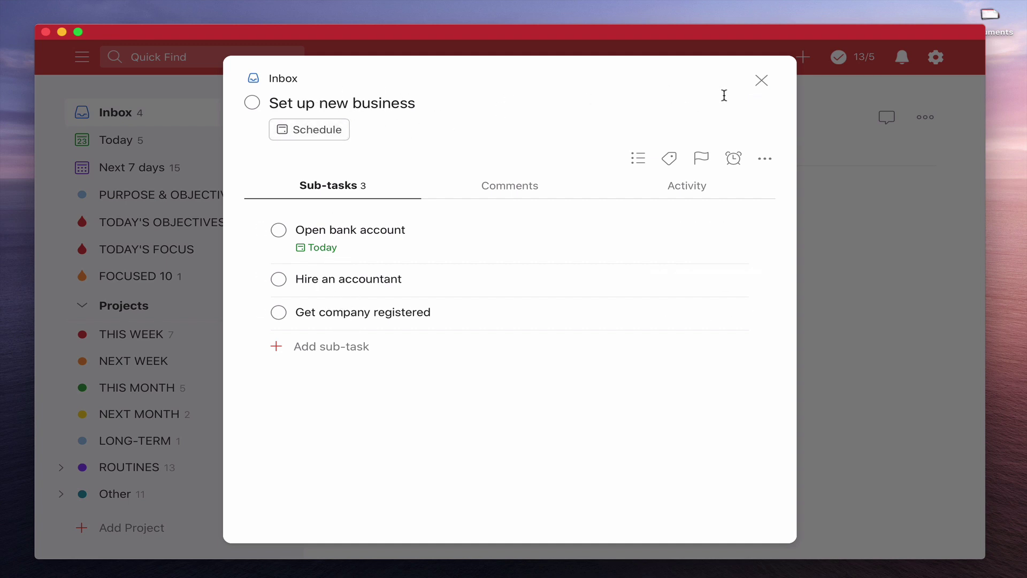
{"action": "left_click", "coordinate": [760, 81]}
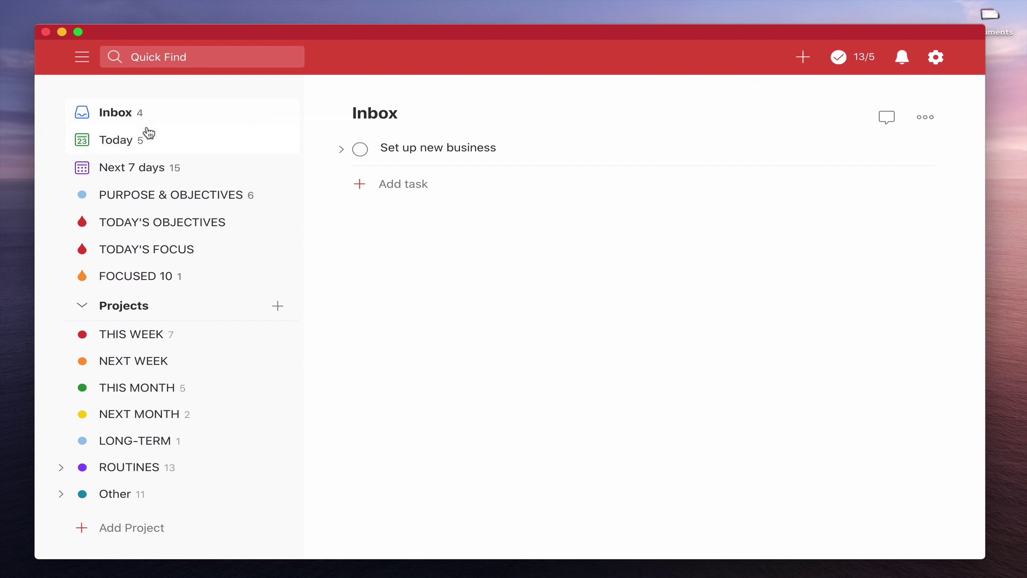
Step: Confirm 'Open bank account' in Today, then remove its due date from the Inbox
{"action": "left_click", "coordinate": [119, 140]}
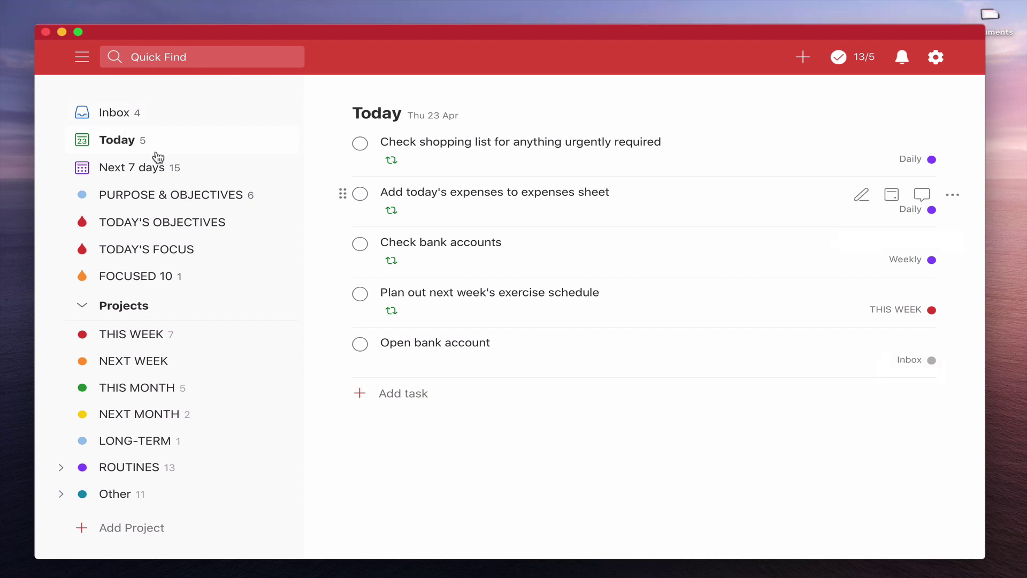
{"action": "left_click", "coordinate": [106, 113]}
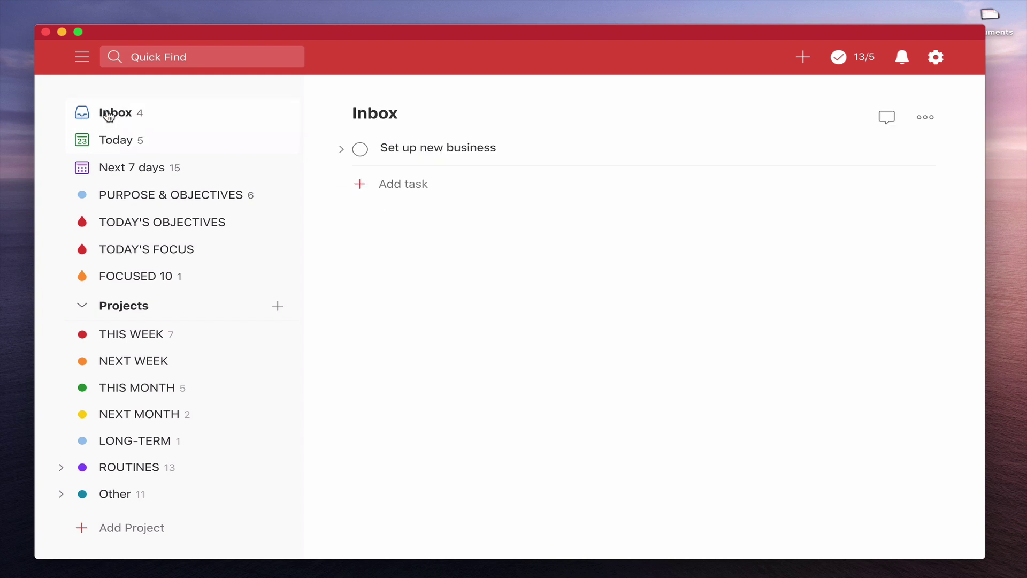
{"action": "left_click", "coordinate": [336, 148]}
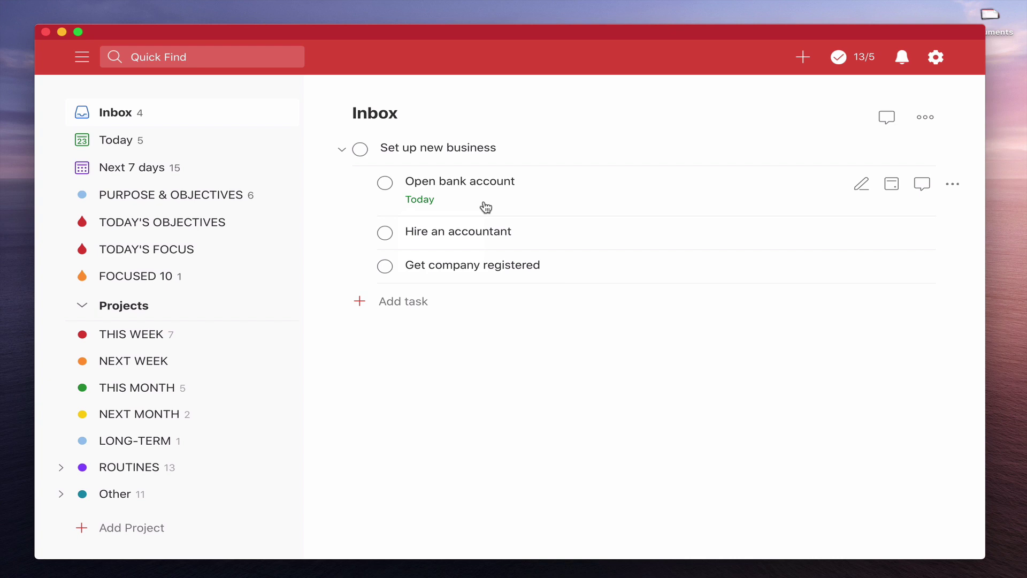
{"action": "left_click", "coordinate": [891, 184]}
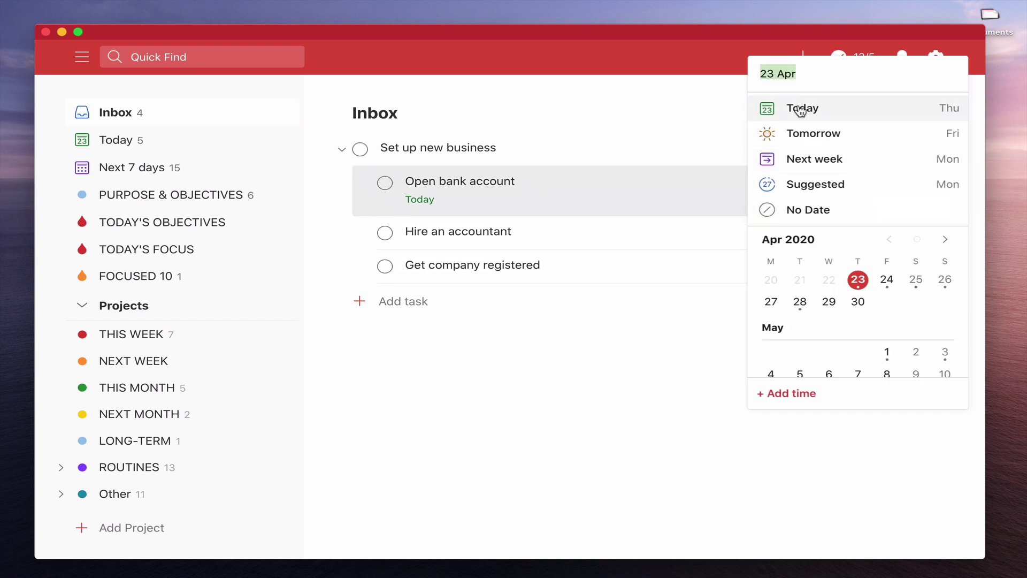
{"action": "left_click", "coordinate": [810, 212]}
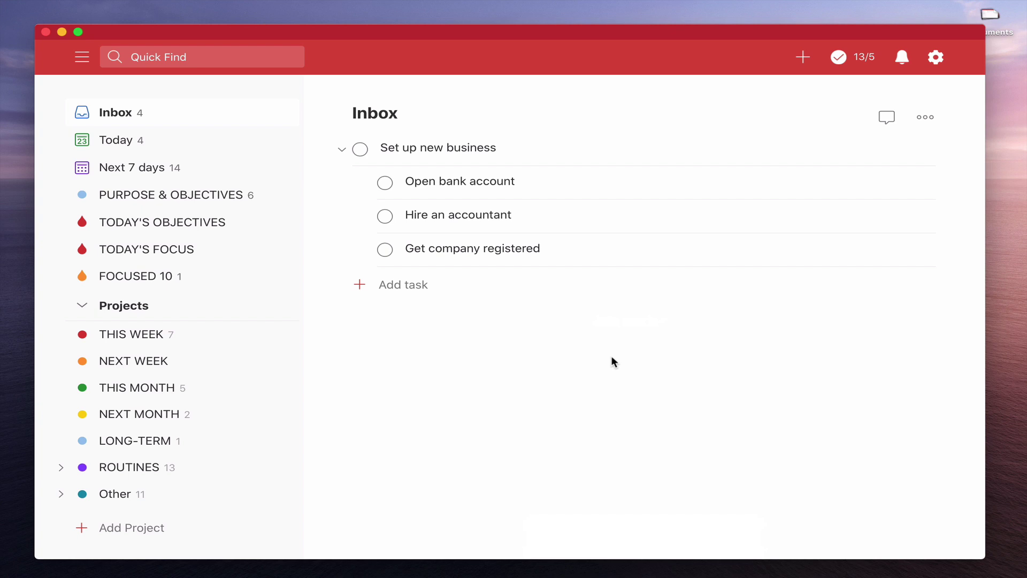
Step: Check off Open bank account, Hire an accountant and Get company registered
{"action": "mouse_move", "coordinate": [368, 213]}
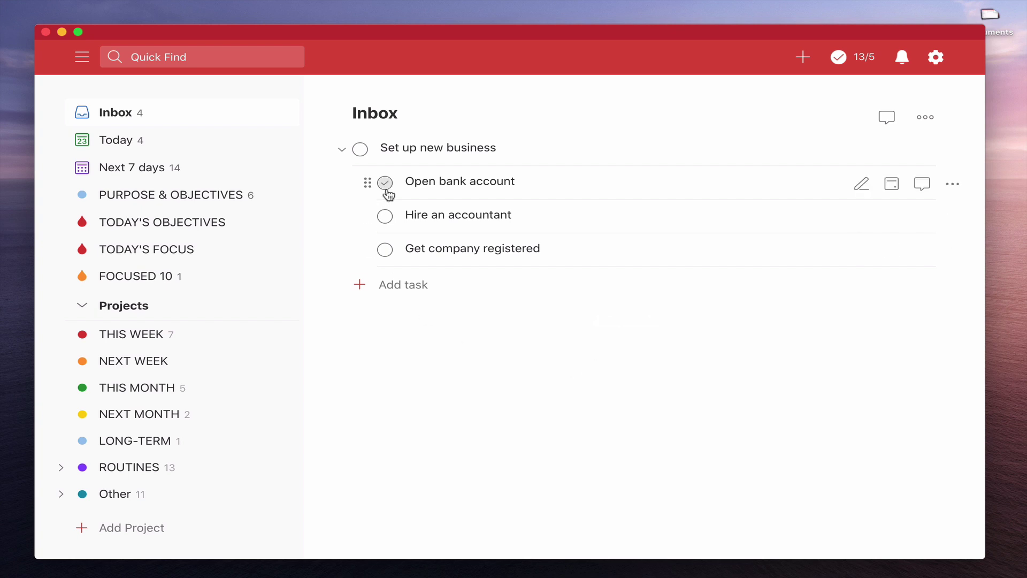
{"action": "left_click", "coordinate": [386, 187]}
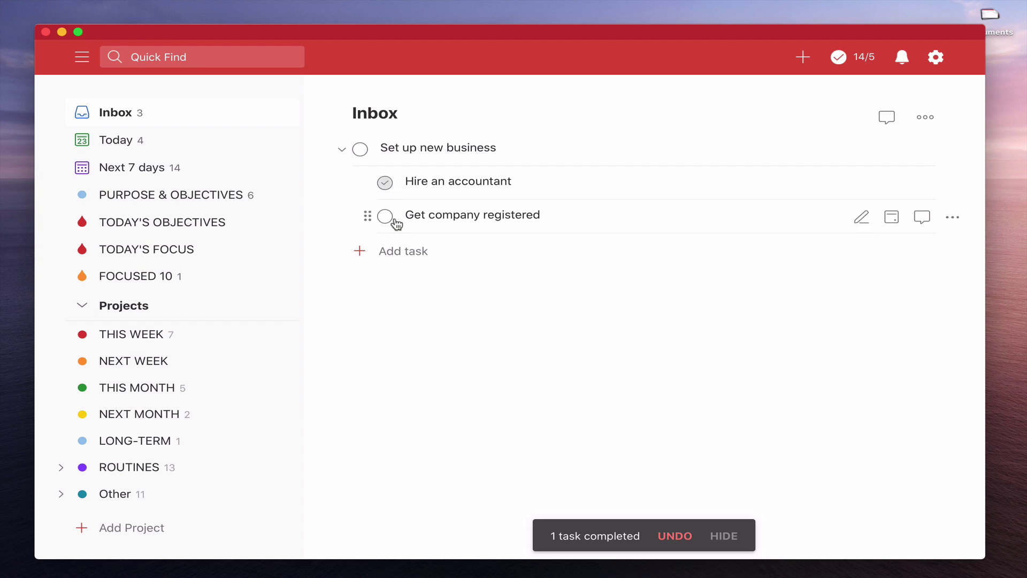
{"action": "left_click", "coordinate": [385, 183]}
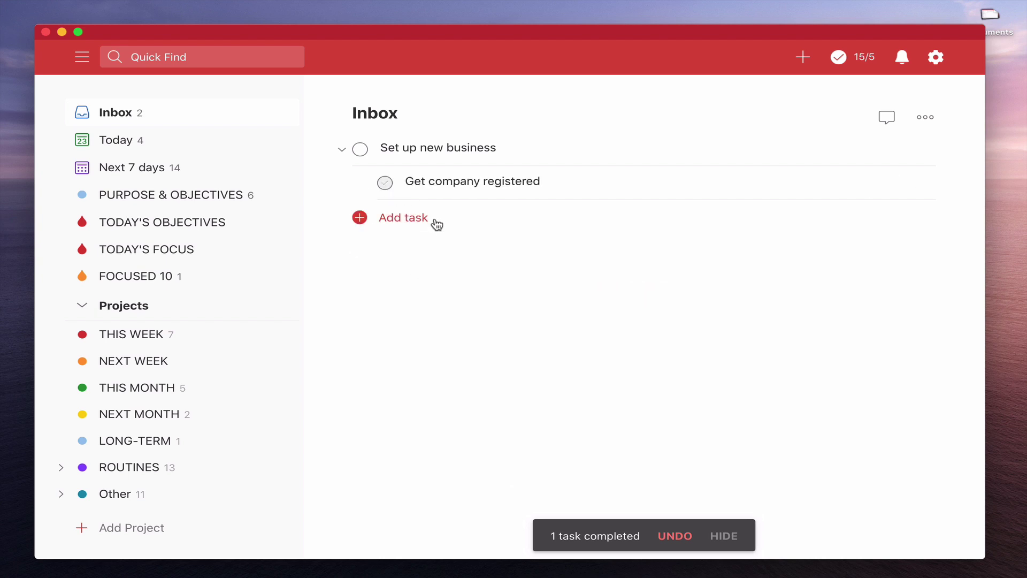
{"action": "left_click", "coordinate": [386, 183]}
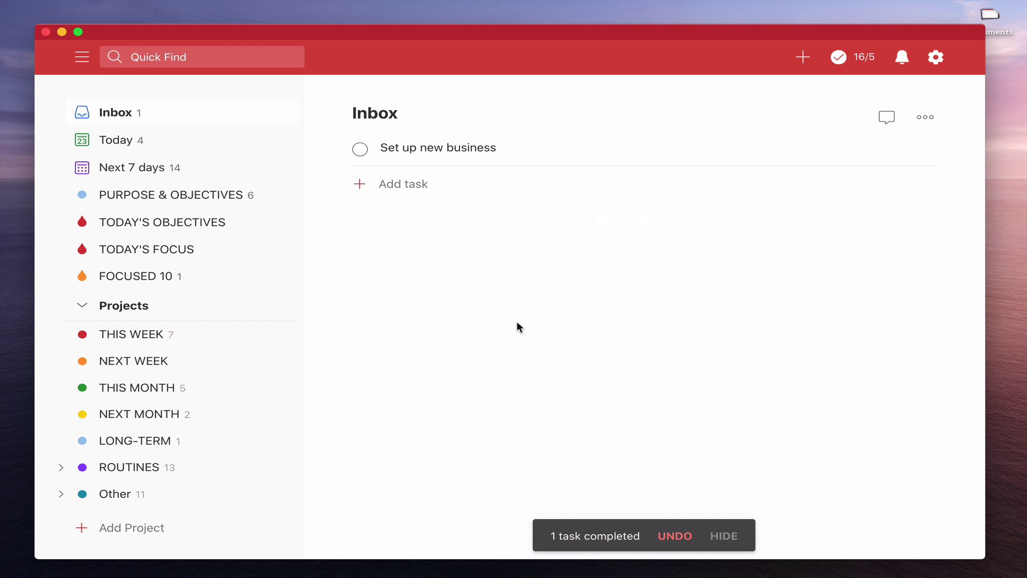
Step: In 'Set up new business' details, mark all three subtasks incomplete and close
{"action": "left_click", "coordinate": [453, 151]}
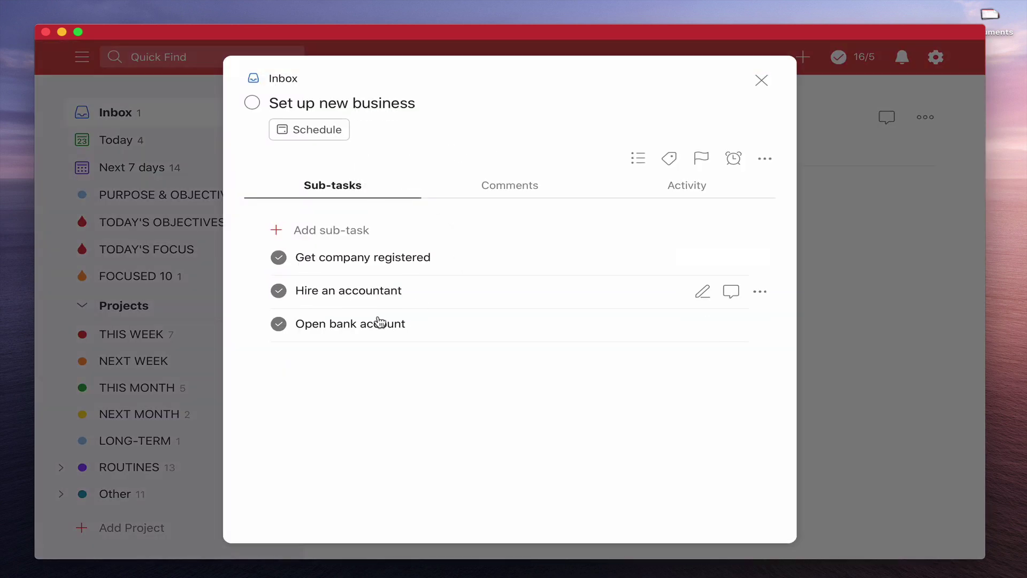
{"action": "left_click", "coordinate": [278, 323]}
{"action": "left_click", "coordinate": [278, 291]}
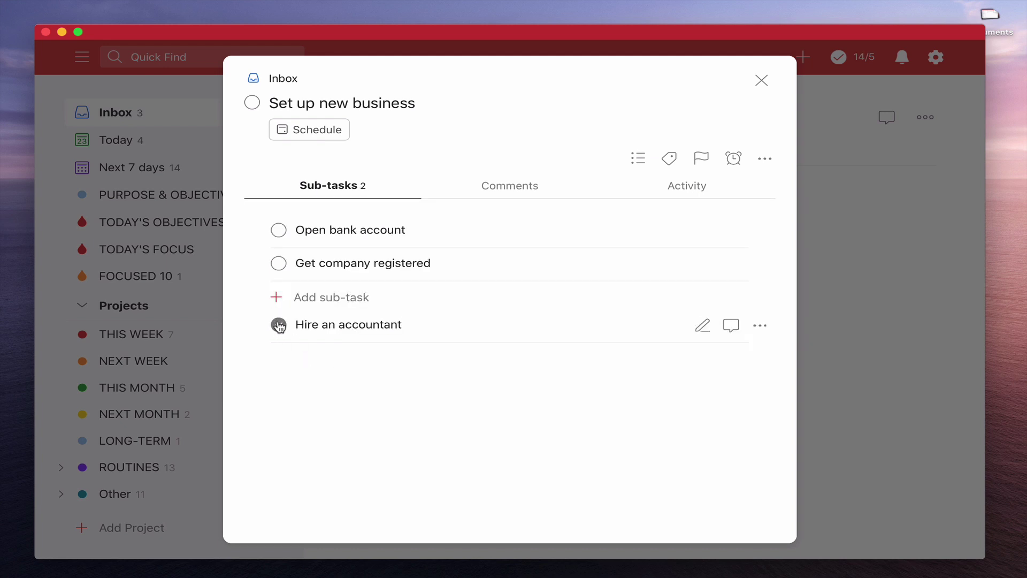
{"action": "left_click", "coordinate": [278, 325]}
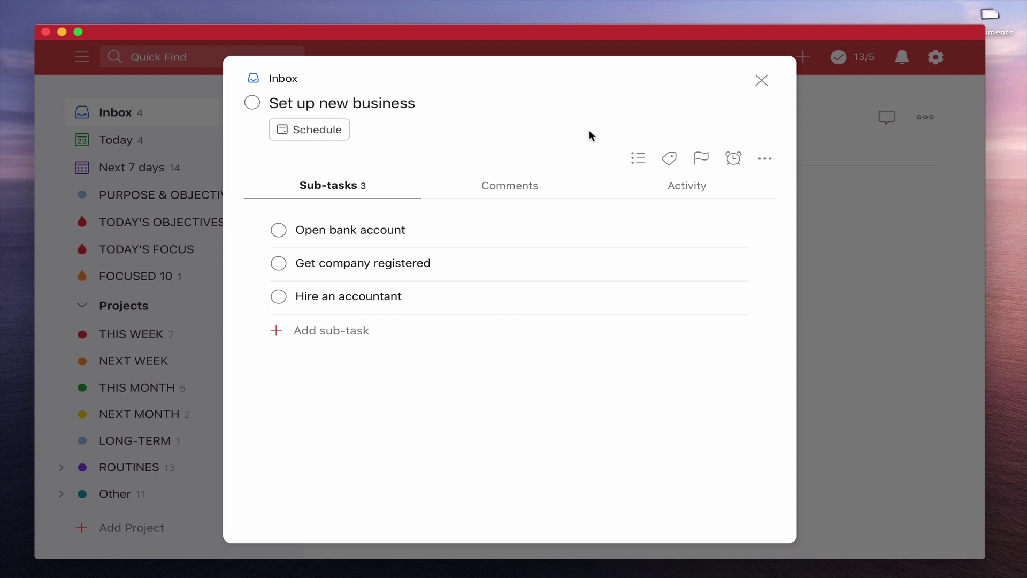
{"action": "left_click", "coordinate": [761, 81]}
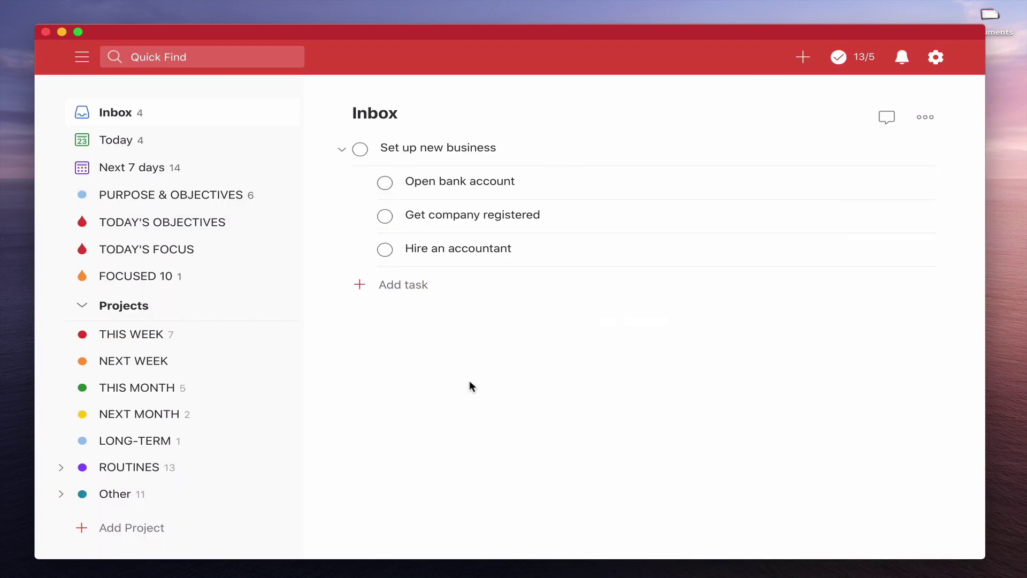
Step: Reopen the parent task and complete Open bank account, Hire an accountant and Get company registered
{"action": "left_click", "coordinate": [439, 147]}
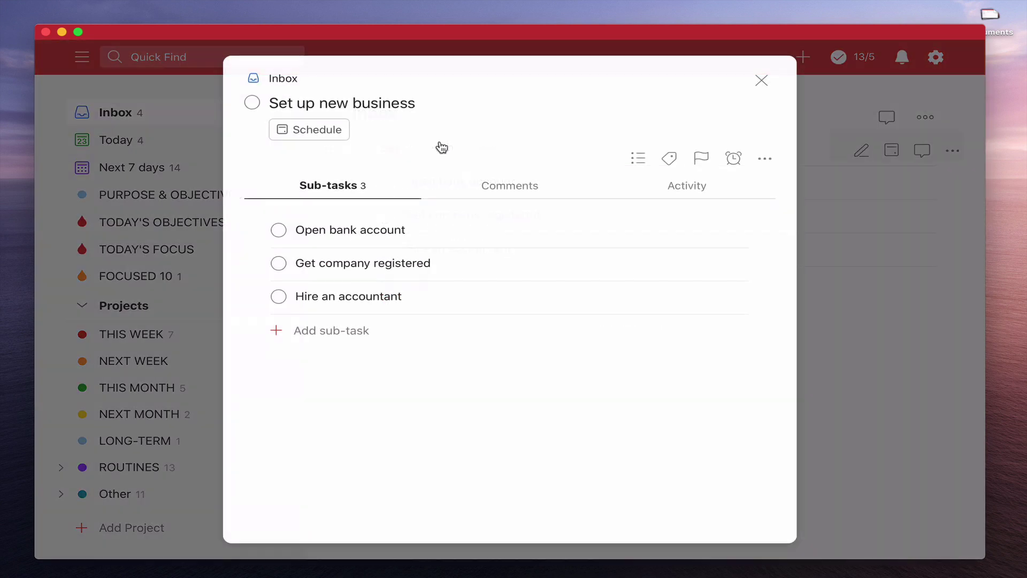
{"action": "left_click", "coordinate": [278, 230]}
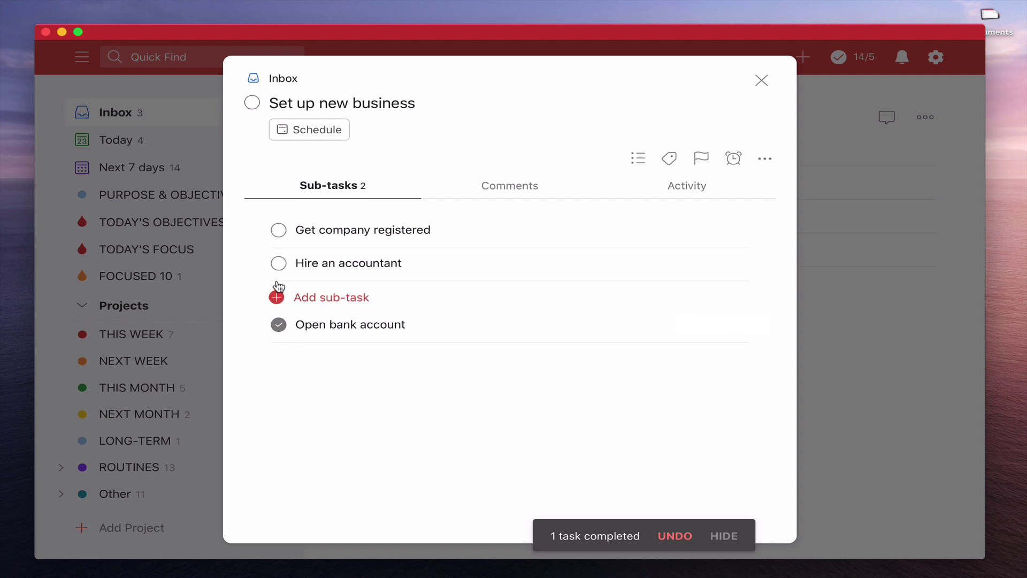
{"action": "left_click", "coordinate": [278, 262]}
{"action": "left_click", "coordinate": [278, 230]}
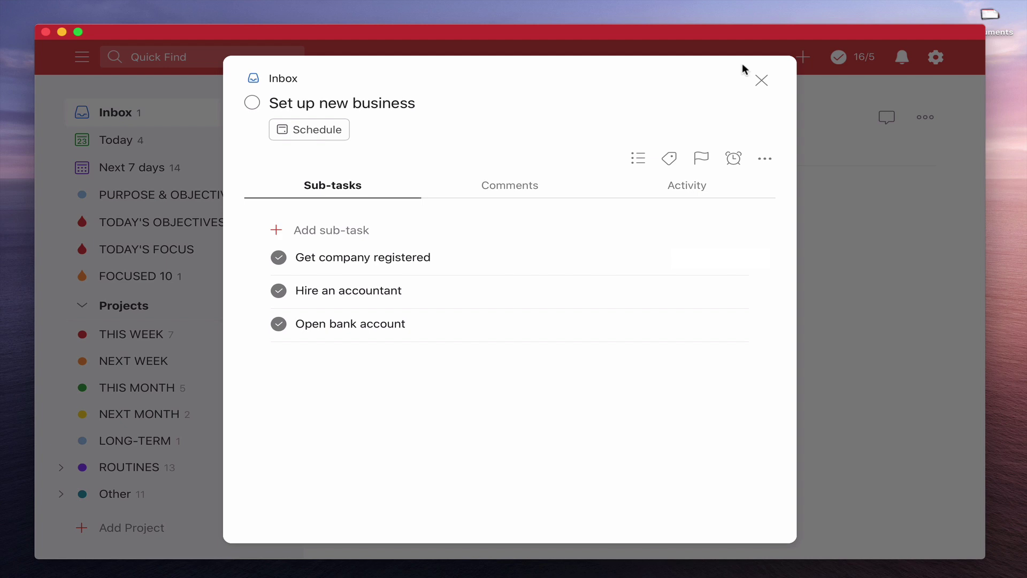
Step: Reopen 'Set up new business' and uncheck Get company registered, Hire an accountant and Open bank account
{"action": "left_click", "coordinate": [761, 80]}
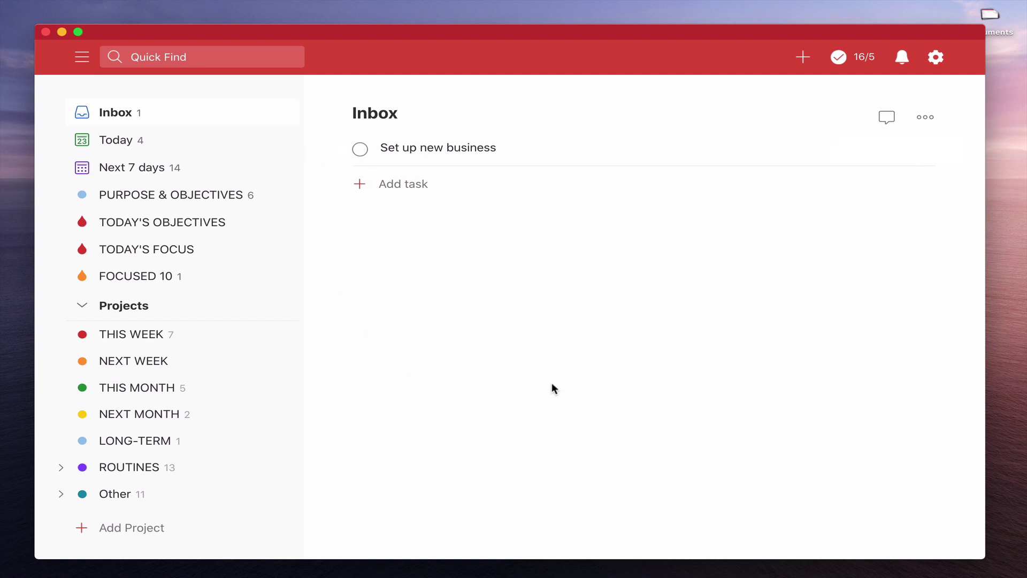
{"action": "left_click", "coordinate": [403, 152]}
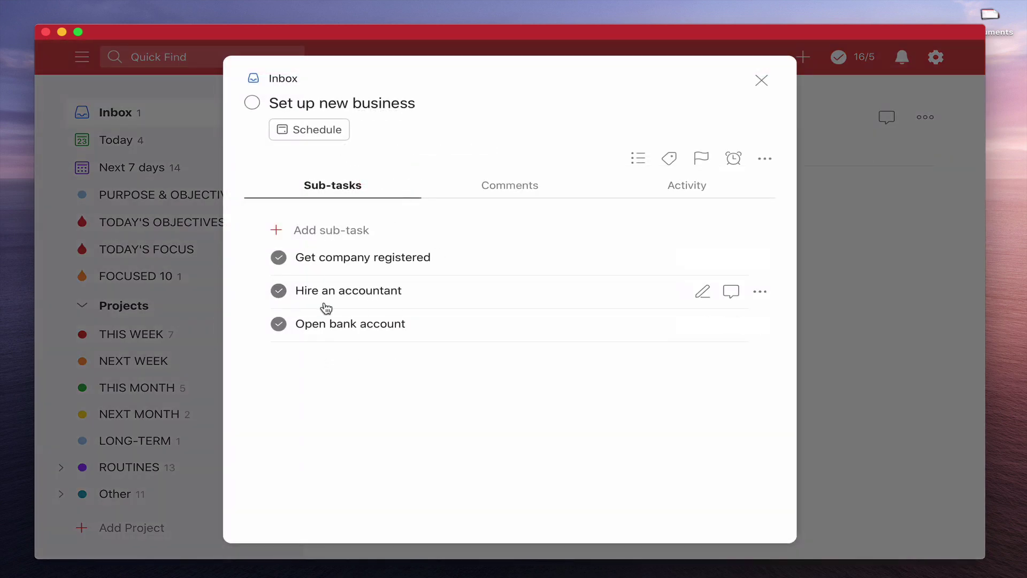
{"action": "left_click", "coordinate": [279, 257]}
{"action": "left_click", "coordinate": [279, 292]}
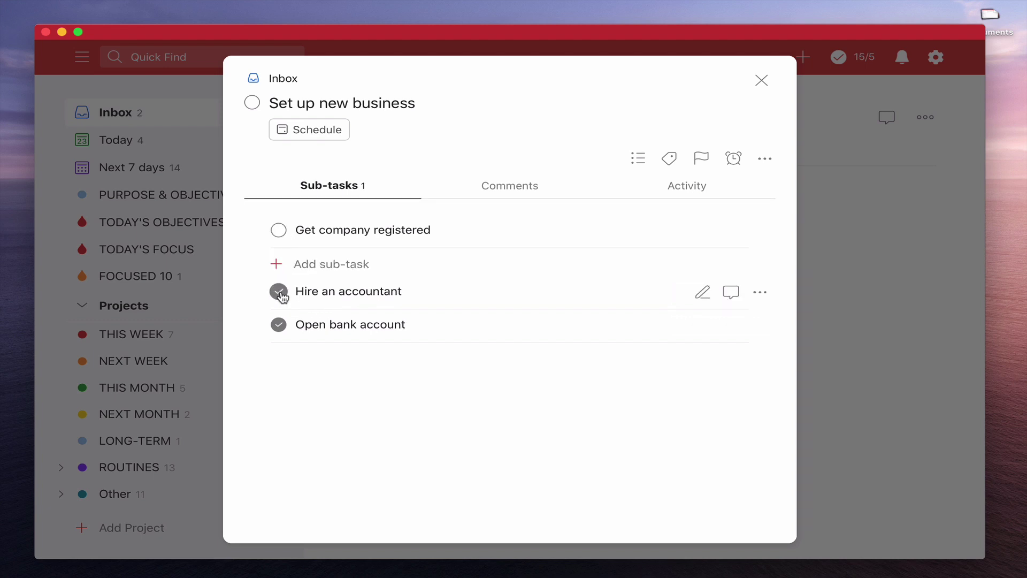
{"action": "left_click", "coordinate": [279, 326]}
{"action": "left_click", "coordinate": [761, 80]}
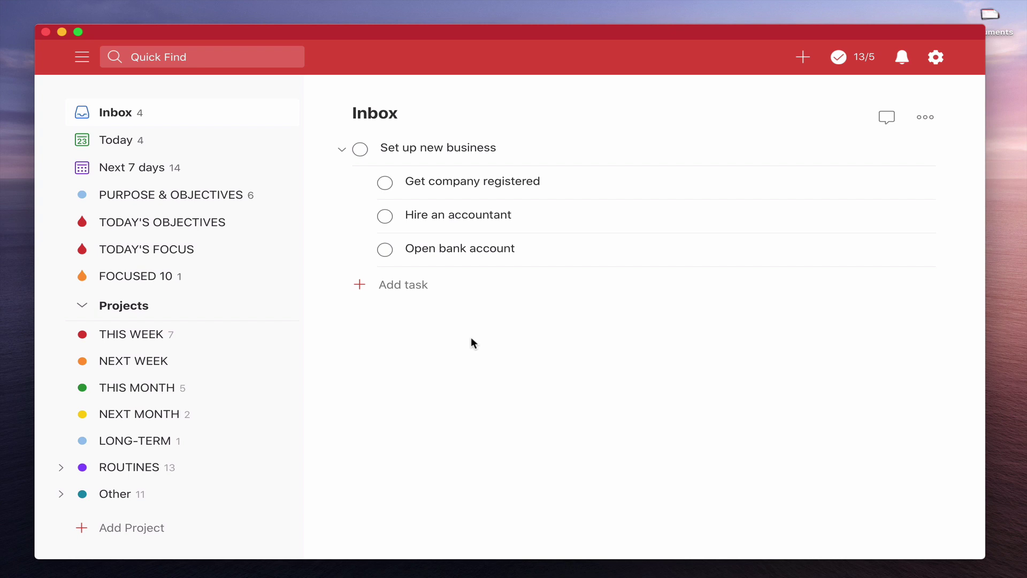
Step: Complete Get company registered in the parent's details, then view Open bank account and return
{"action": "left_click", "coordinate": [439, 152]}
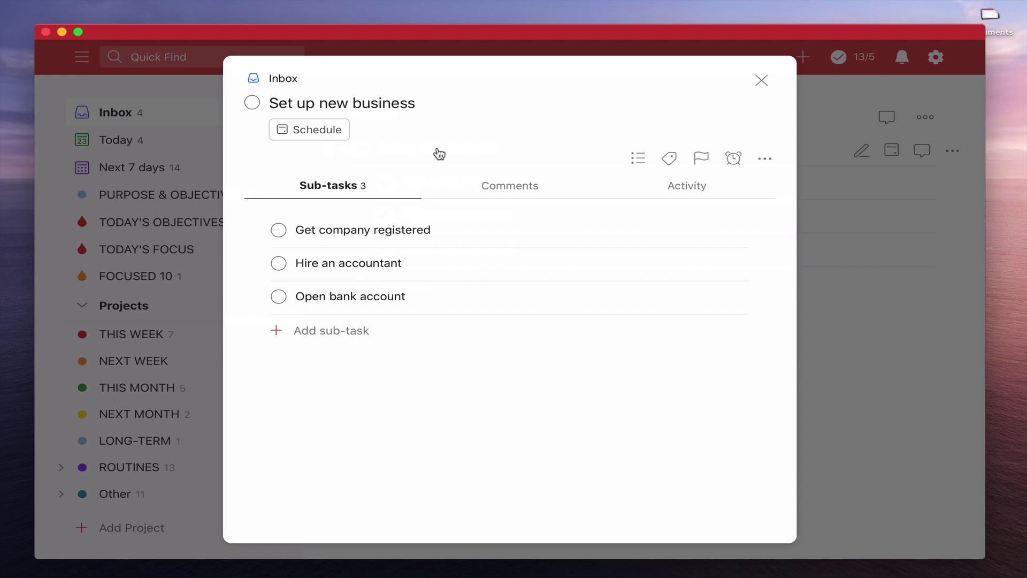
{"action": "left_click", "coordinate": [278, 230]}
{"action": "left_click", "coordinate": [281, 261]}
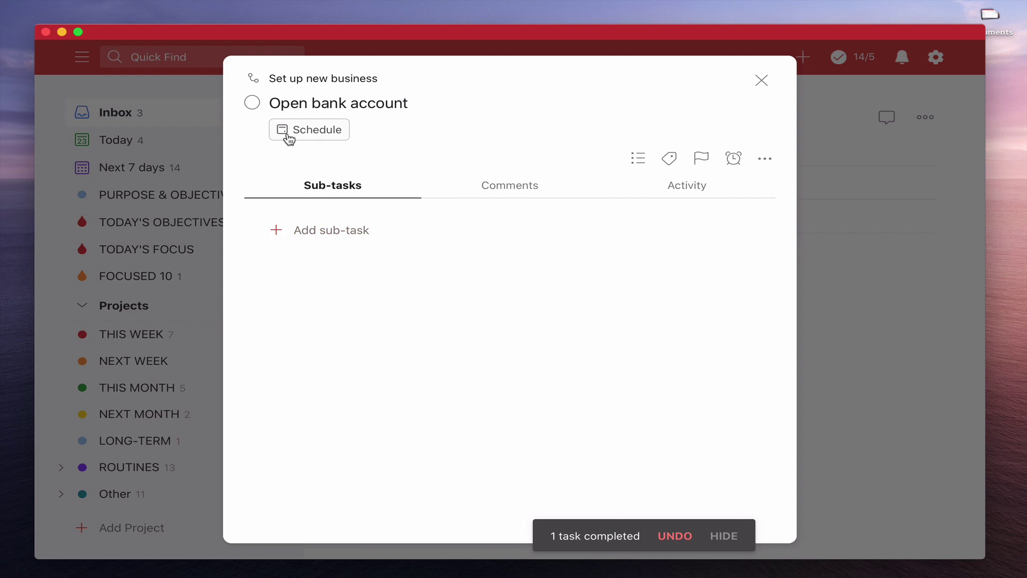
{"action": "left_click", "coordinate": [296, 80]}
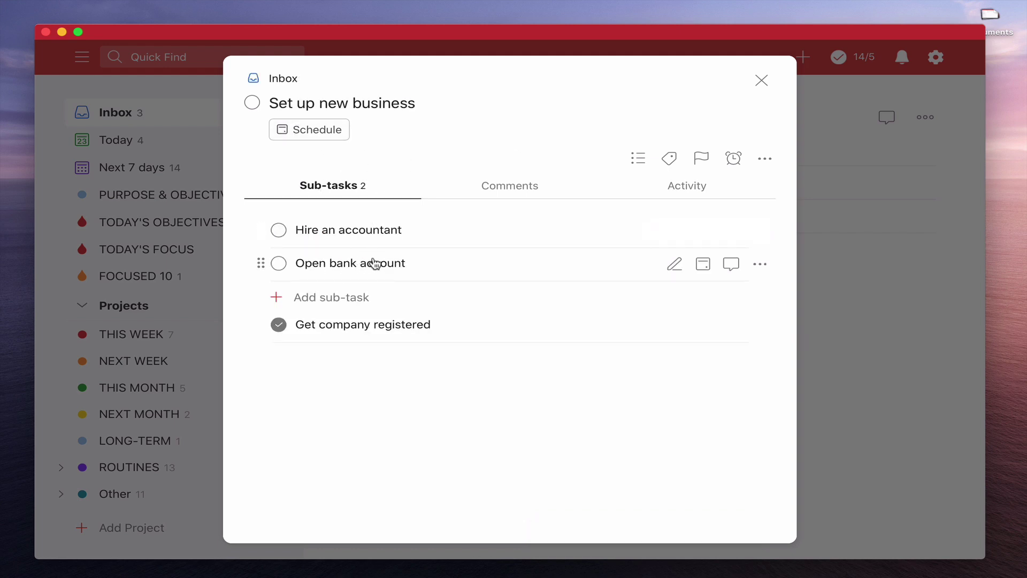
Step: View Open bank account again, then complete it and Hire an accountant
{"action": "left_click", "coordinate": [389, 266]}
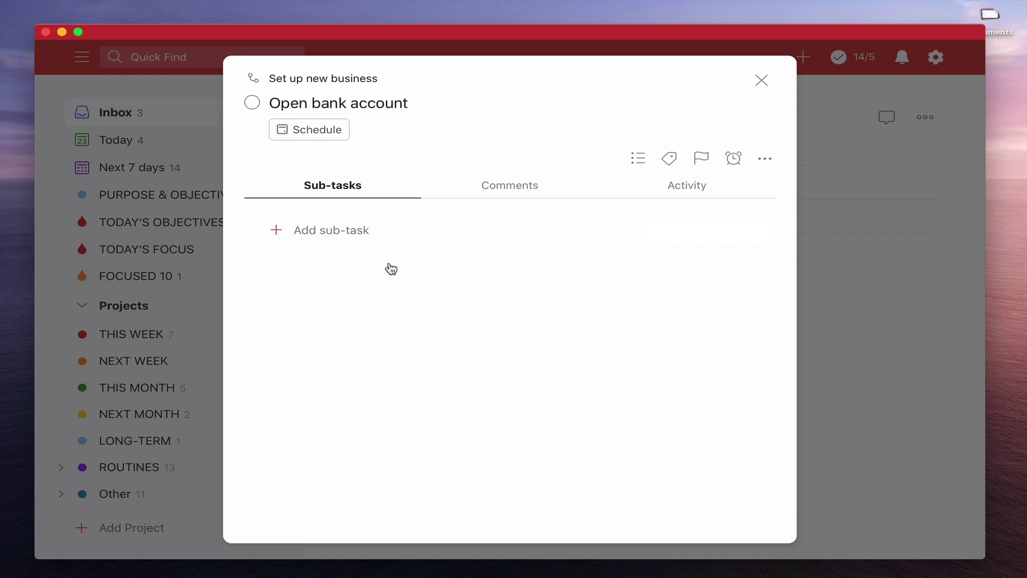
{"action": "left_click", "coordinate": [283, 80]}
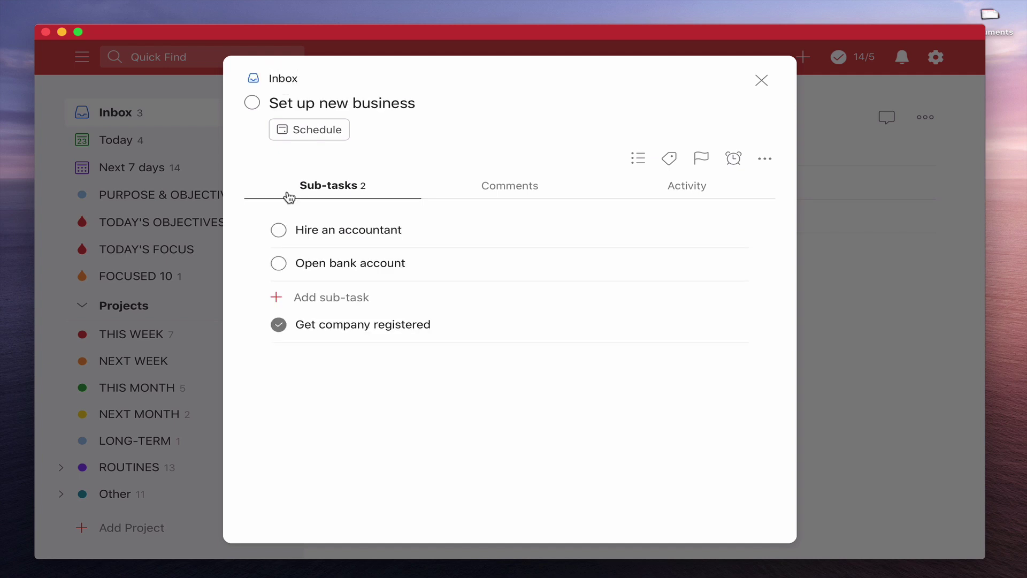
{"action": "left_click", "coordinate": [279, 263]}
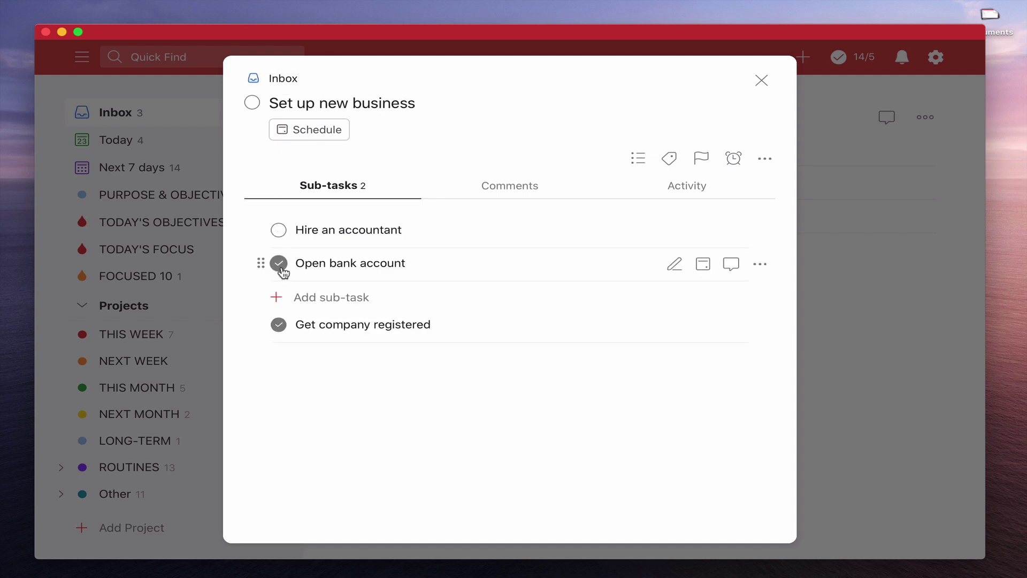
{"action": "left_click", "coordinate": [277, 231]}
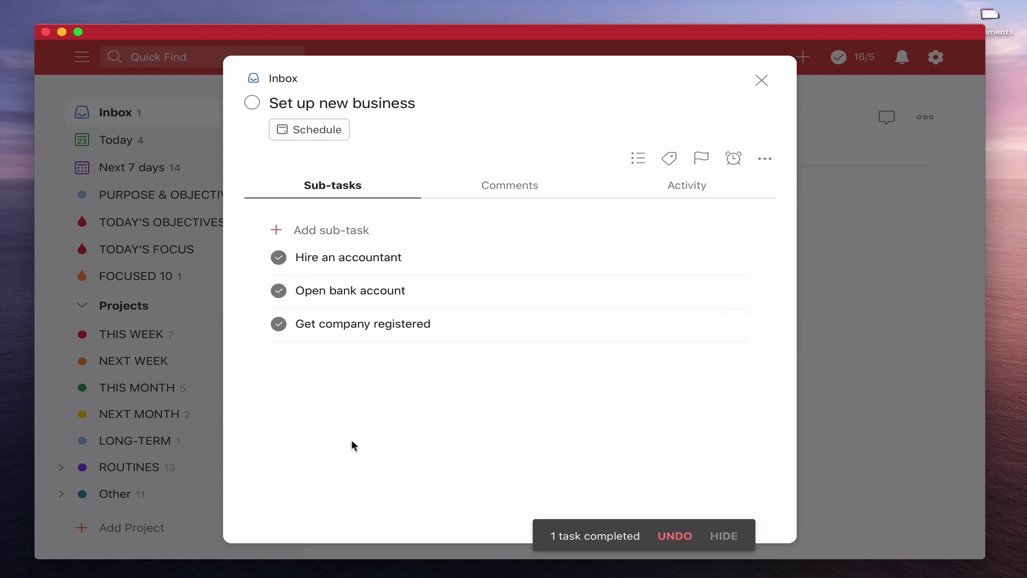